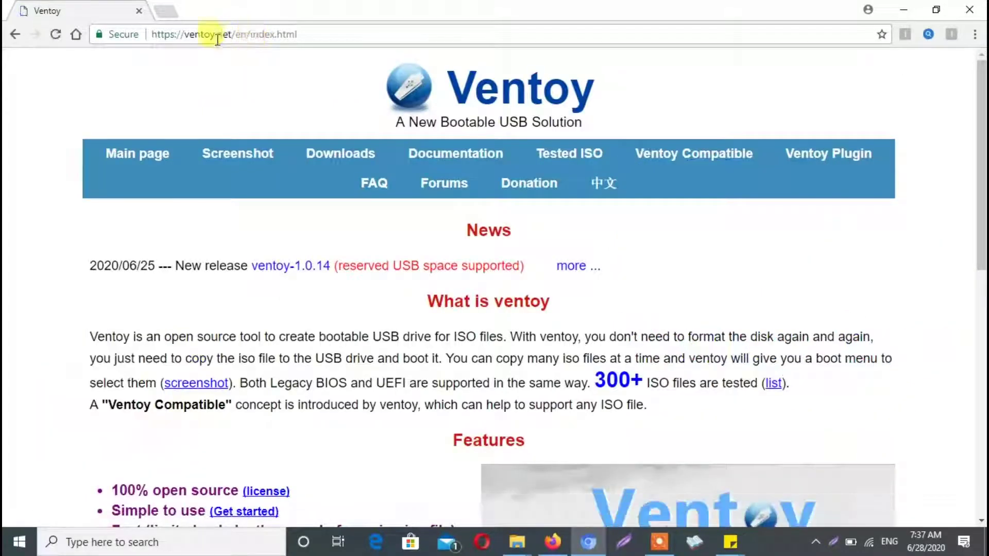
- Download ventoy-1.0.14-windows.zip from the latest release on Ventoy's GitHub releases page
{"action": "left_click", "coordinate": [341, 153]}
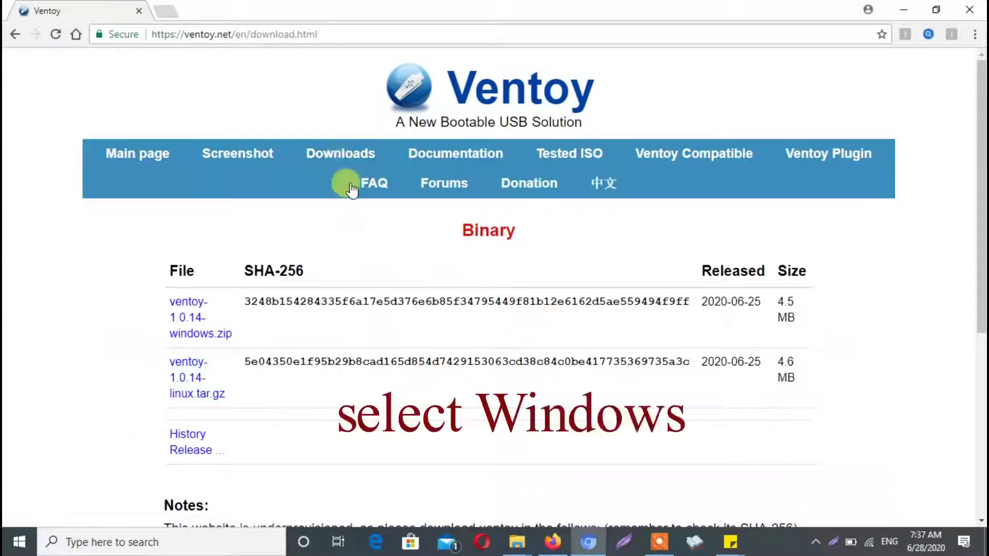
{"action": "left_click", "coordinate": [198, 321]}
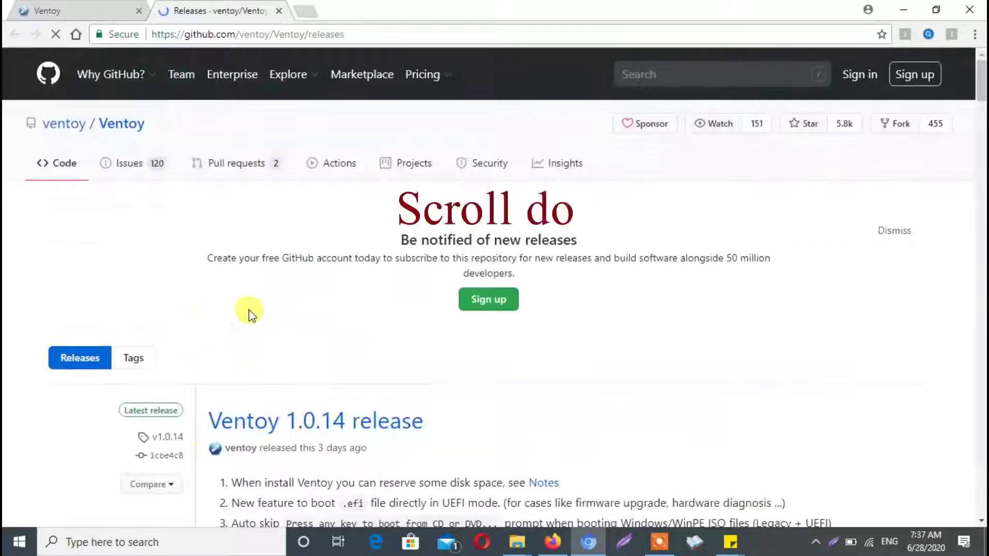
{"action": "left_click_drag", "start_coordinate": [983, 72], "coordinate": [983, 130]}
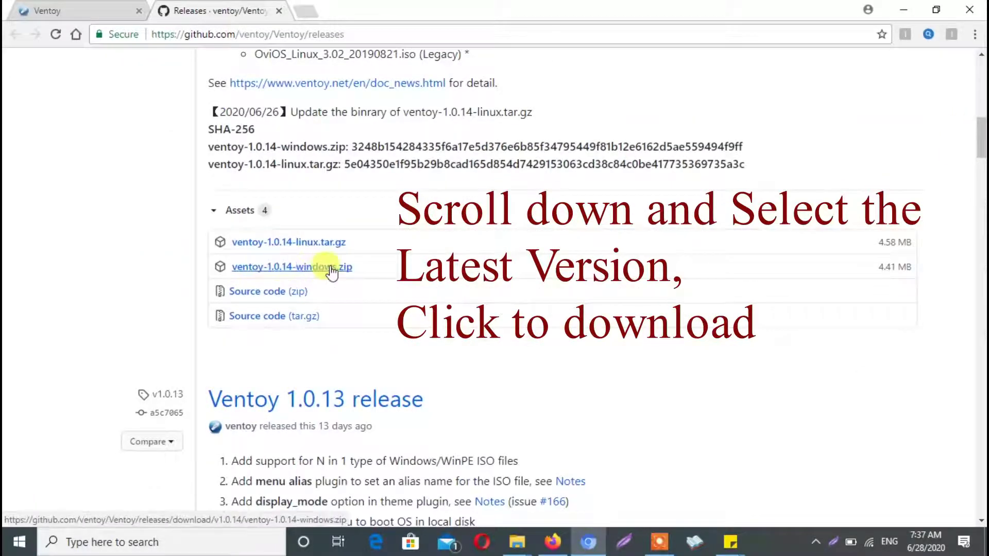
{"action": "left_click", "coordinate": [294, 267]}
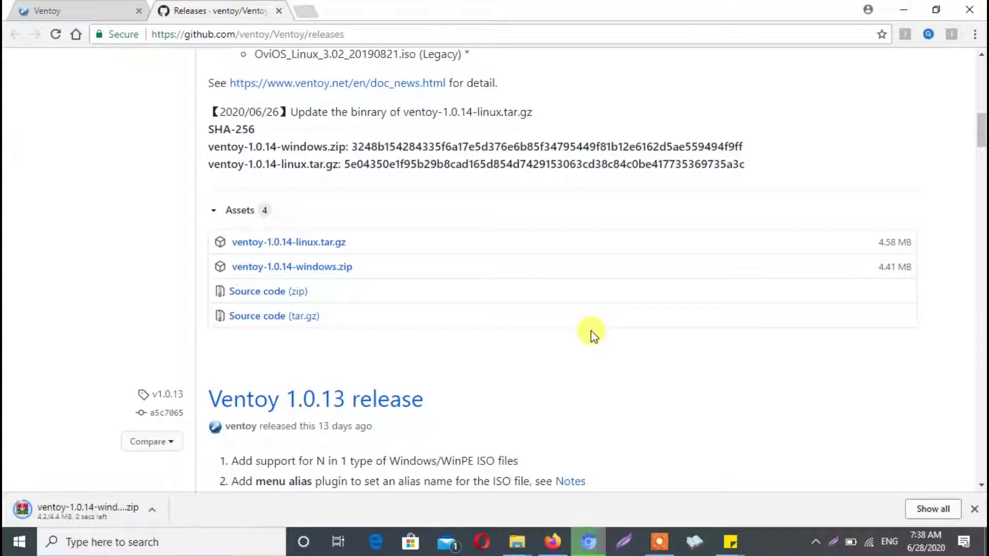
- Locate the downloaded ventoy-1.0.14-windows (1) archive in its folder and extract it to a subfolder of the same name
{"action": "right_click", "coordinate": [98, 511]}
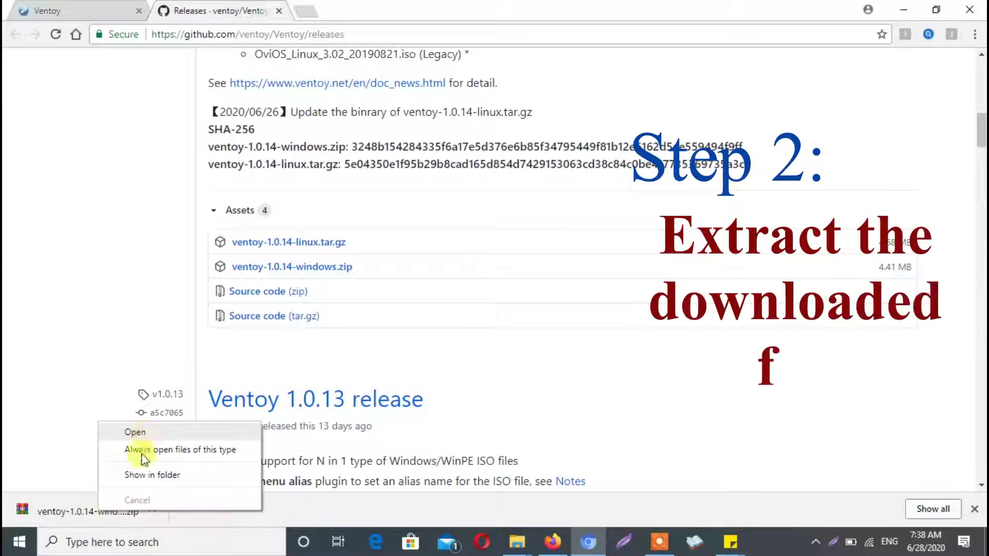
{"action": "left_click", "coordinate": [146, 474]}
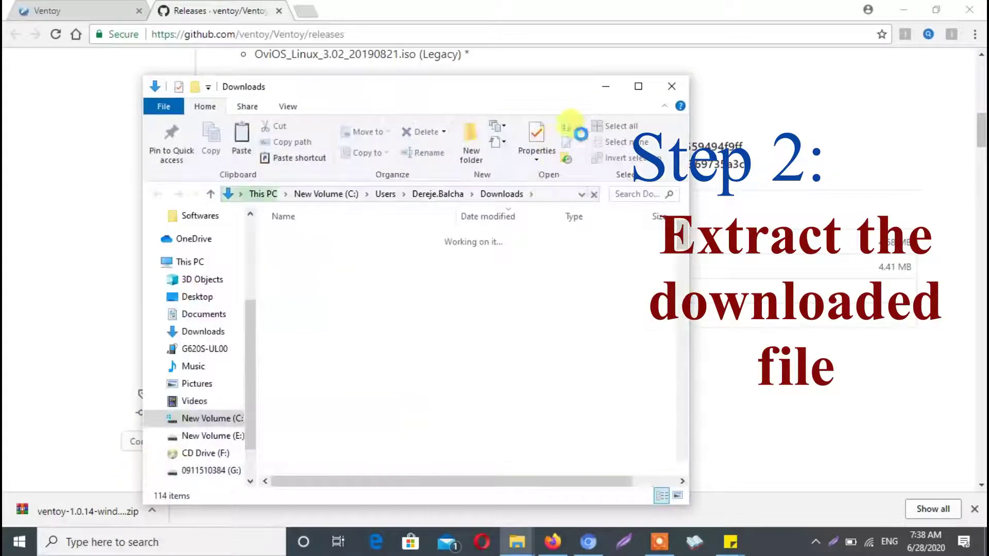
{"action": "left_click", "coordinate": [638, 86]}
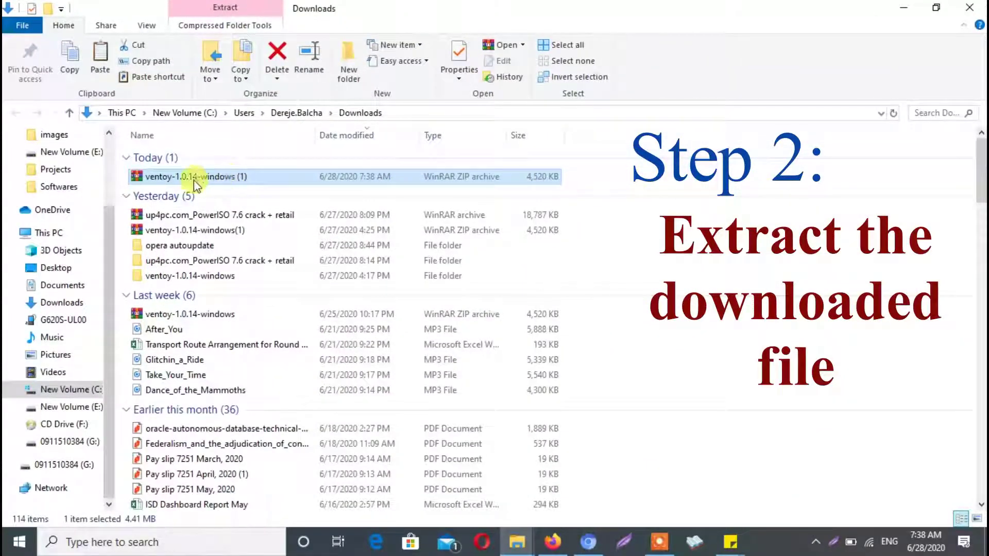
{"action": "double_click", "coordinate": [213, 177]}
{"action": "right_click", "coordinate": [213, 176]}
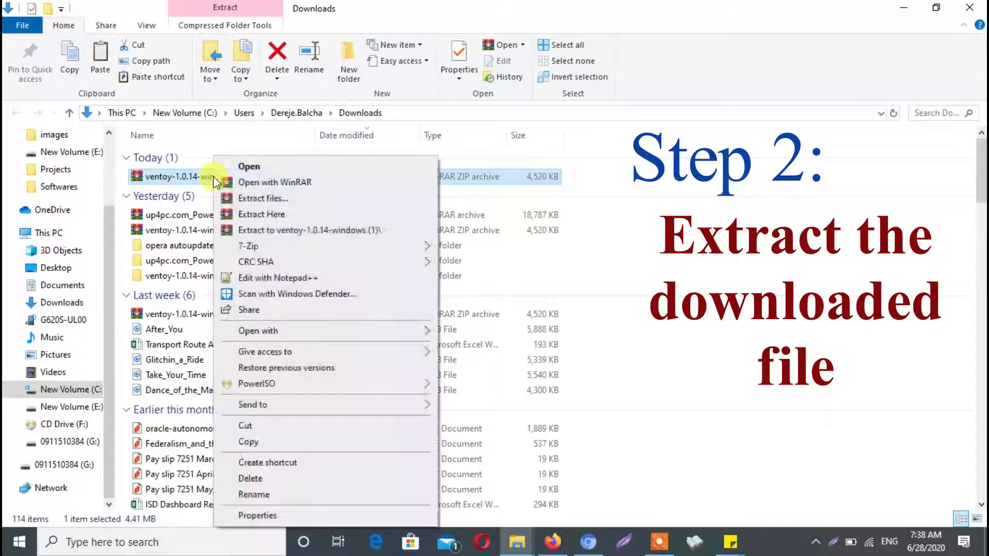
{"action": "left_click", "coordinate": [289, 236]}
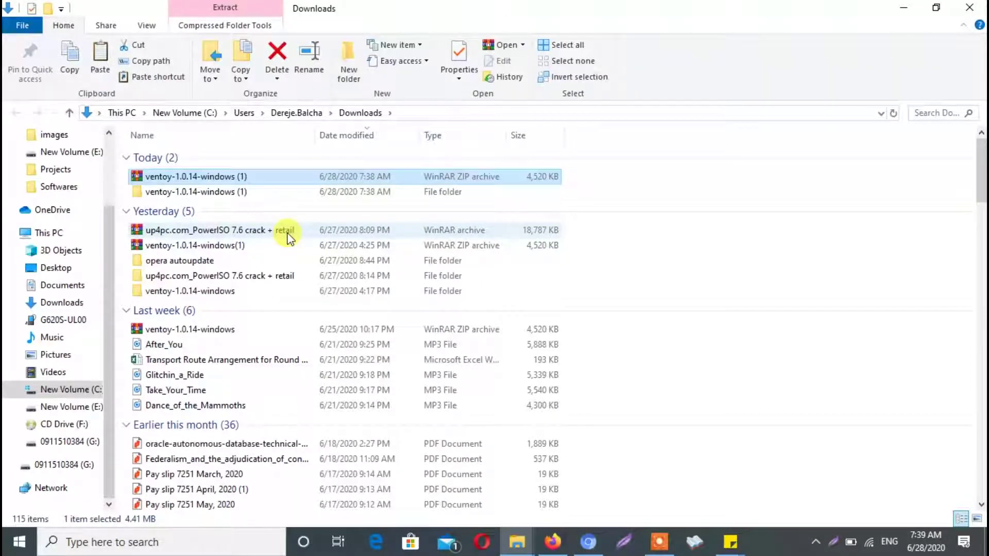
- Launch Ventoy2Disk from the ventoy-1.0.14 folder inside the extracted ventoy-1.0.14-windows (1) folder
{"action": "left_click", "coordinate": [225, 192]}
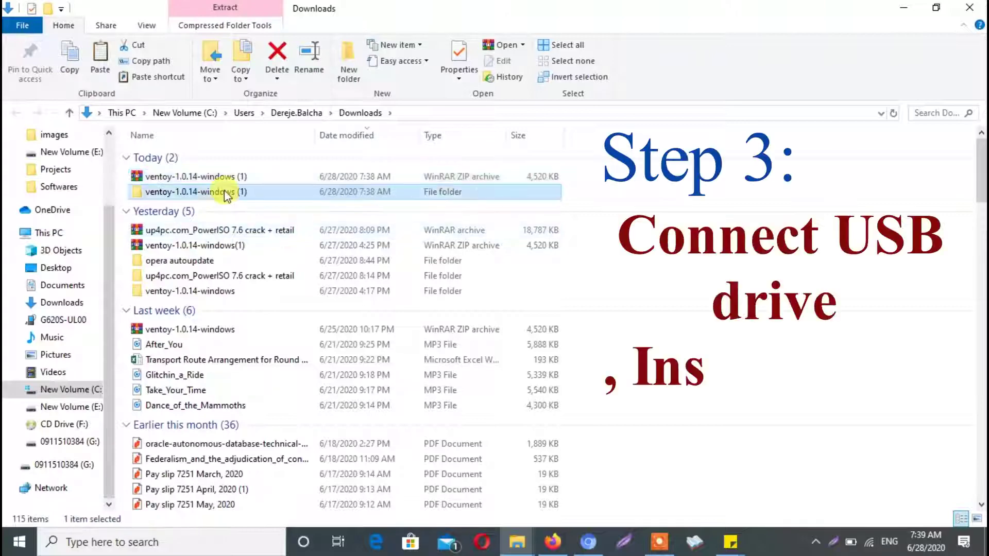
{"action": "double_click", "coordinate": [224, 191]}
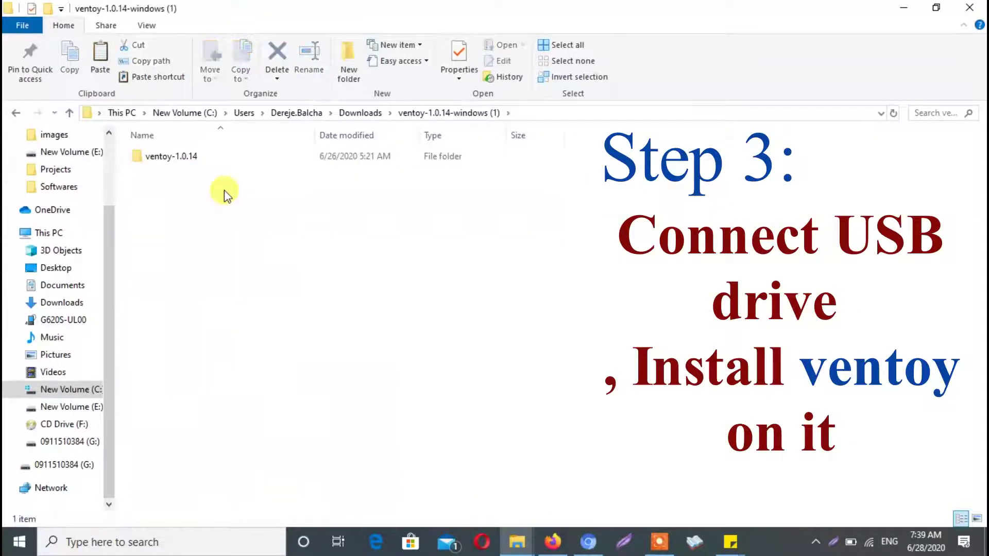
{"action": "double_click", "coordinate": [181, 156]}
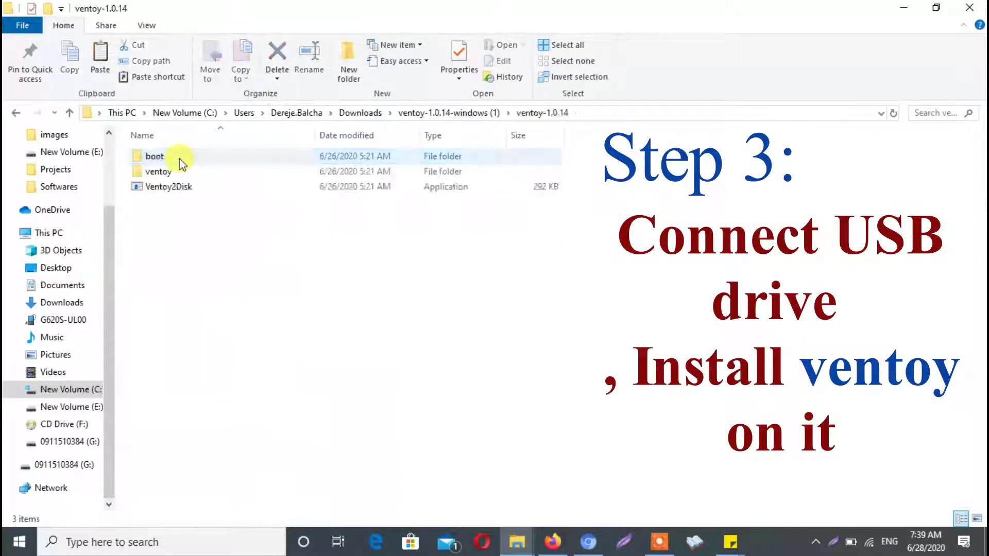
{"action": "left_click", "coordinate": [164, 187]}
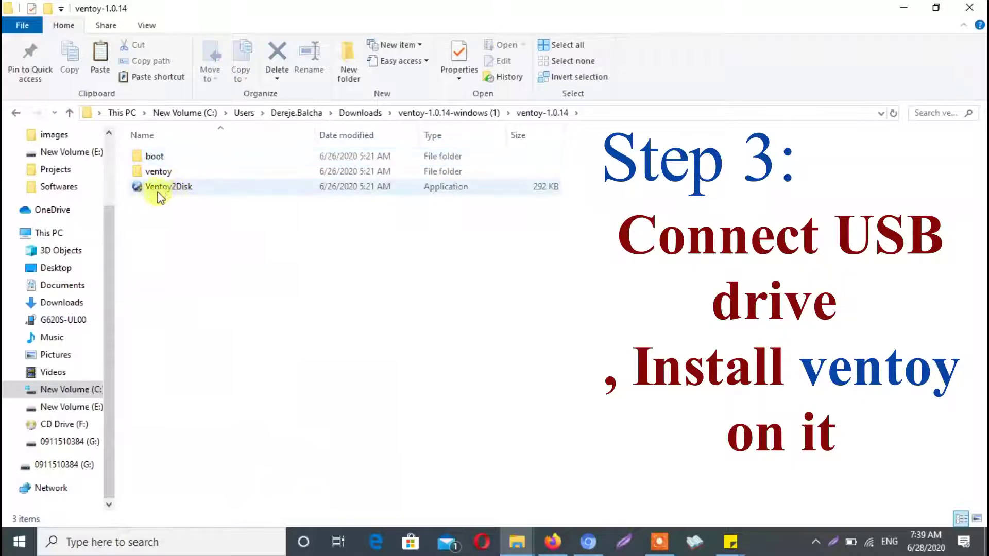
{"action": "double_click", "coordinate": [190, 191]}
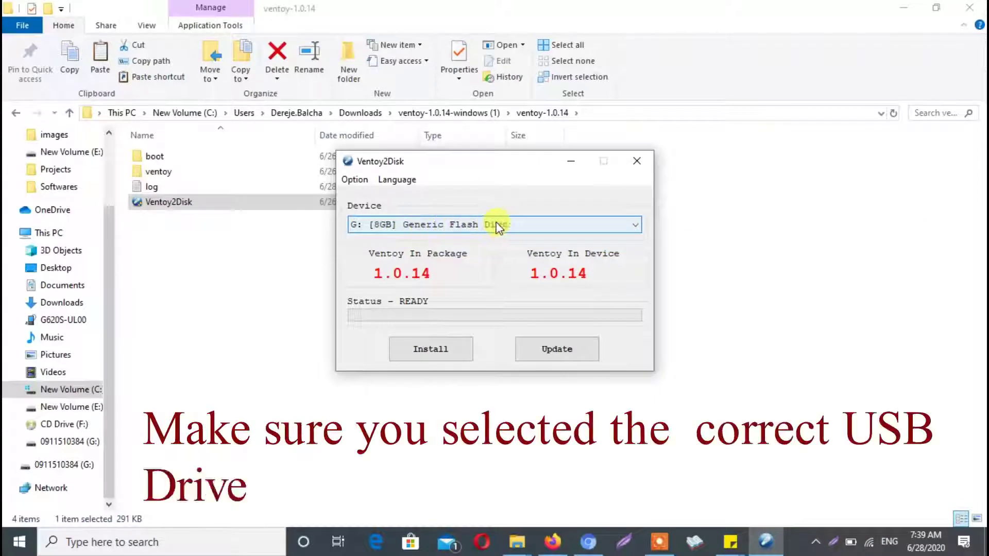
- Install Ventoy on the G: [8GB] Generic Flash Disk, accepting both format warnings, and close Ventoy2Disk
{"action": "left_click", "coordinate": [497, 227]}
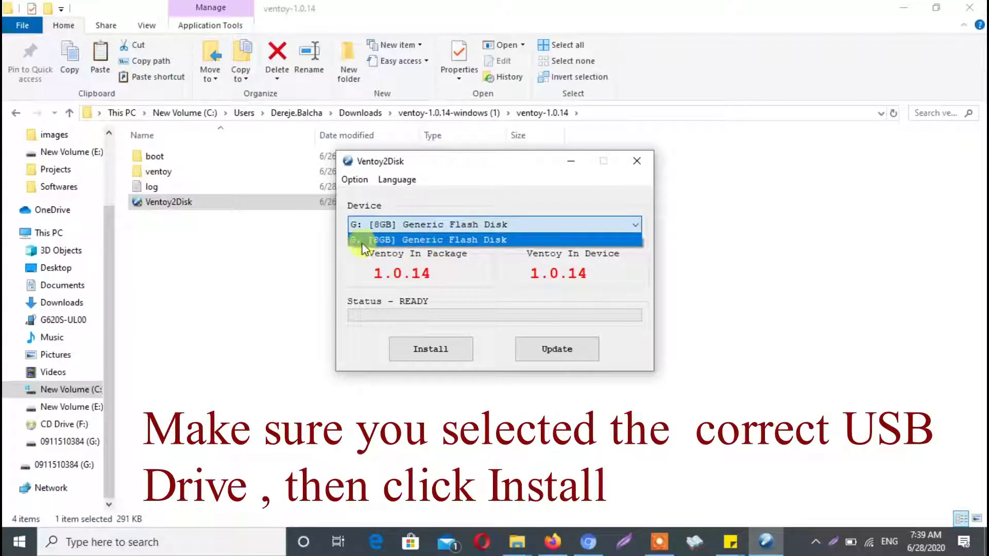
{"action": "left_click", "coordinate": [460, 239]}
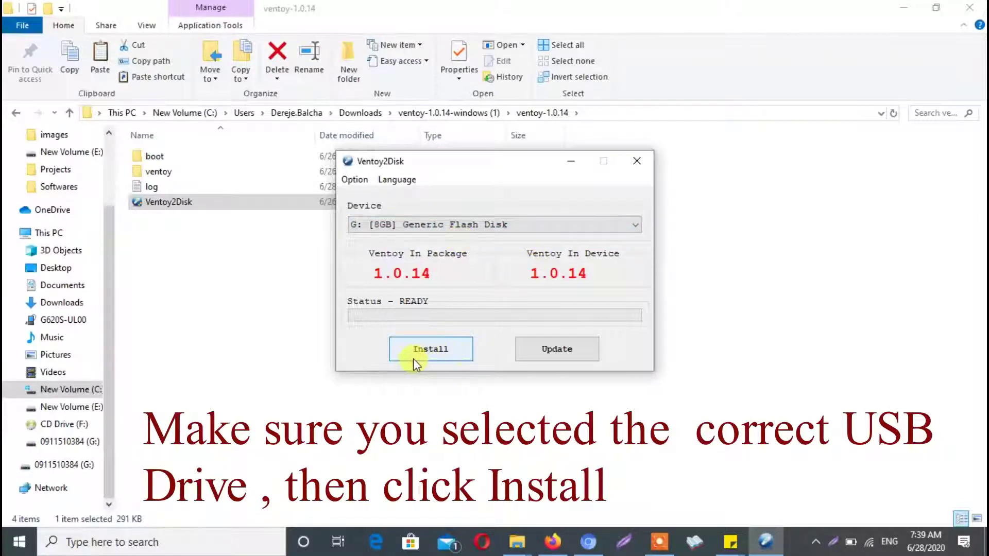
{"action": "left_click", "coordinate": [435, 355]}
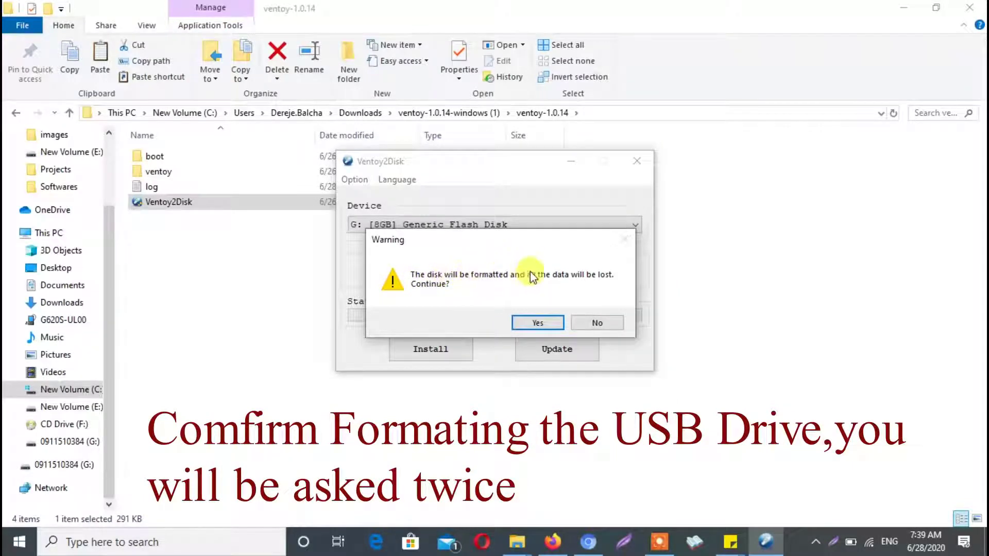
{"action": "left_click", "coordinate": [530, 322]}
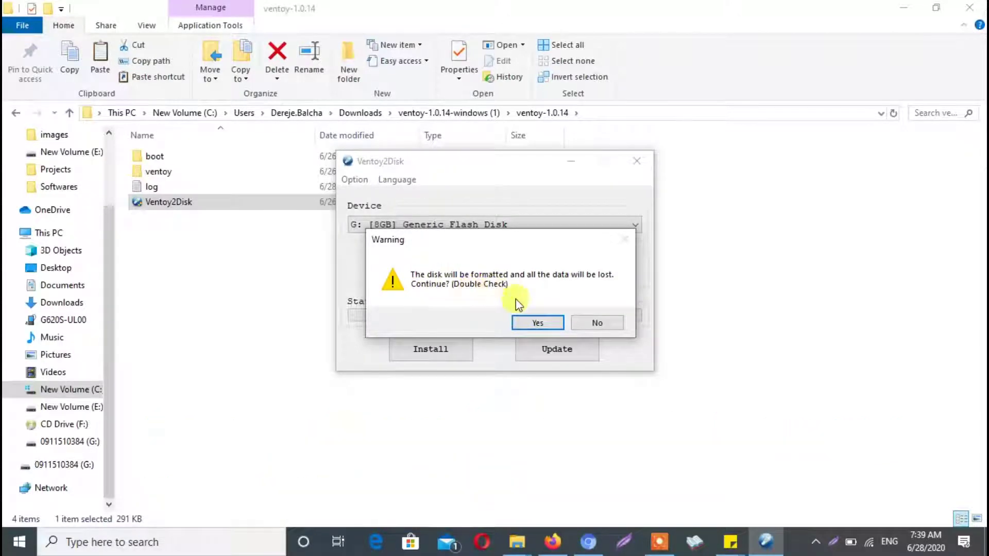
{"action": "left_click", "coordinate": [530, 322]}
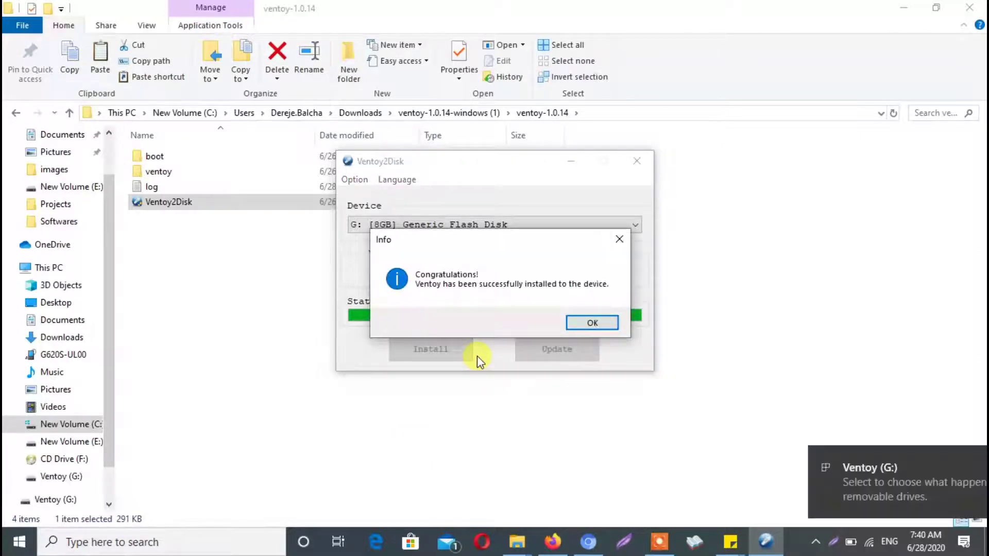
{"action": "left_click", "coordinate": [593, 323]}
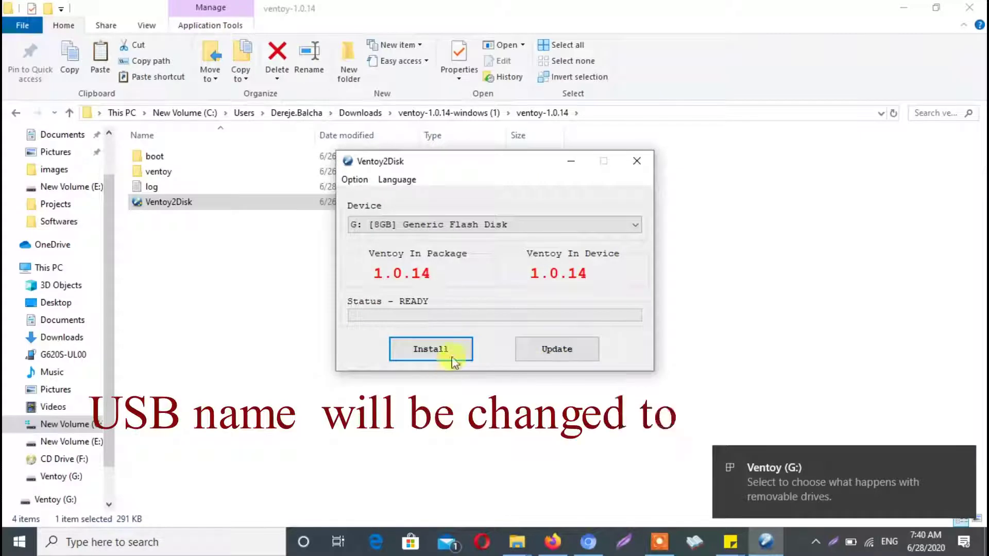
{"action": "left_click", "coordinate": [637, 161]}
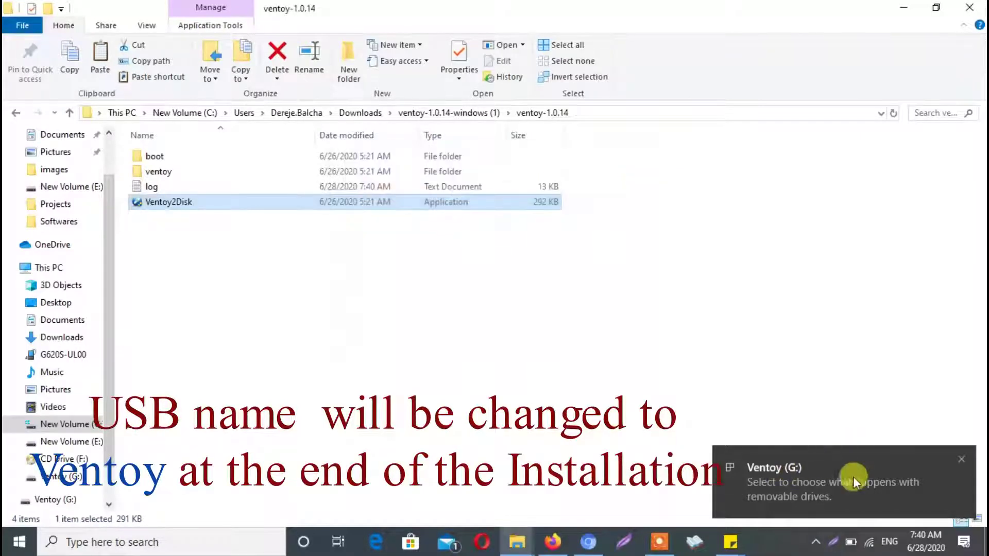
- Dismiss the removable drive notification, check the USB drive's name in This PC, and close the window
{"action": "left_click", "coordinate": [962, 458]}
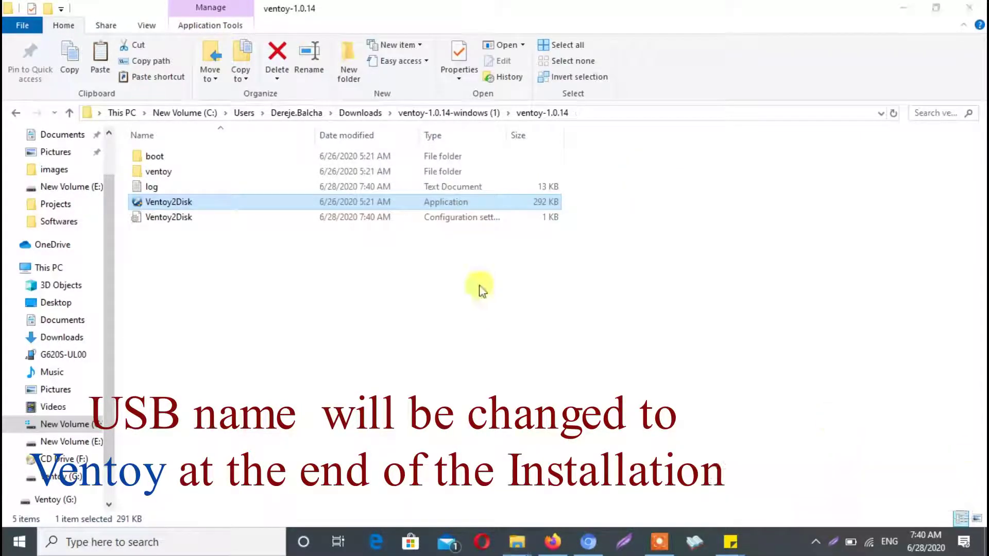
{"action": "left_click", "coordinate": [58, 270]}
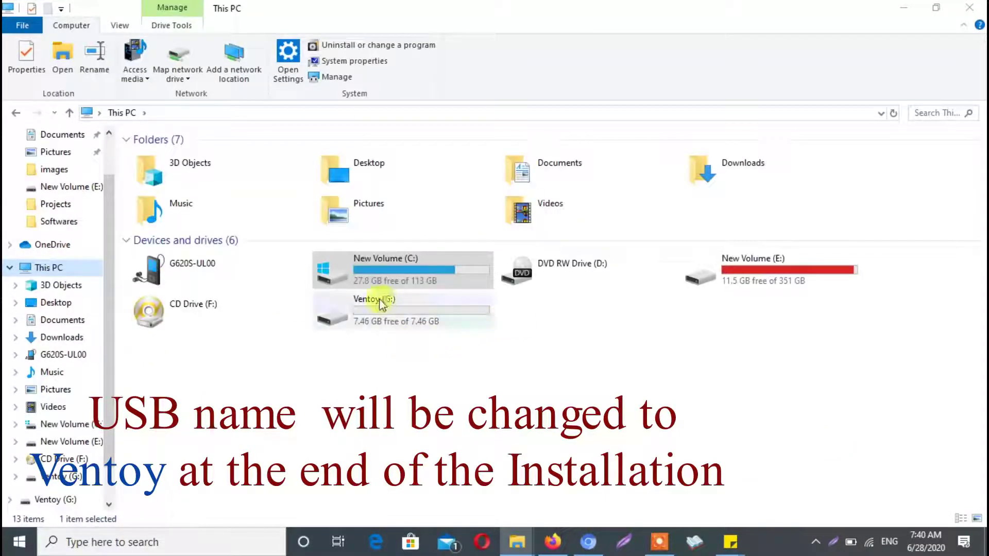
{"action": "left_click", "coordinate": [407, 324]}
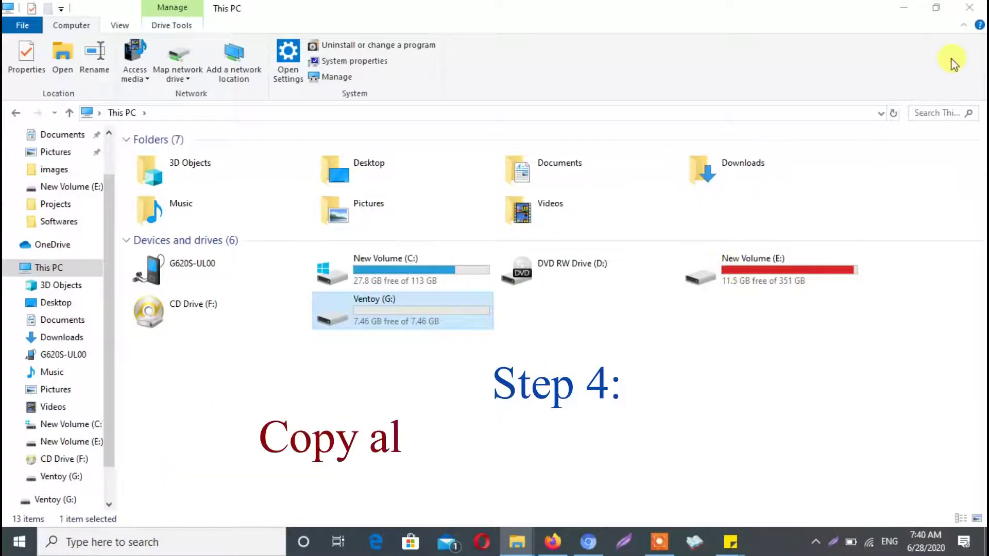
{"action": "left_click", "coordinate": [969, 7]}
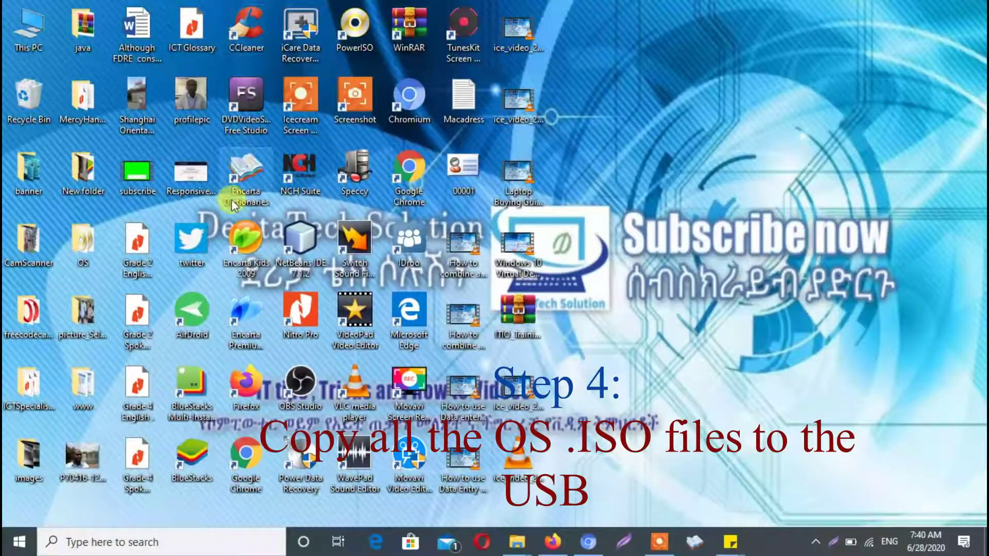
- Send the Windows 10 Enterprise, openSUSE 12.2 and Ubuntu 12.10 ISO files from the desktop's OS folder to the Ventoy (G:) drive
{"action": "double_click", "coordinate": [91, 237]}
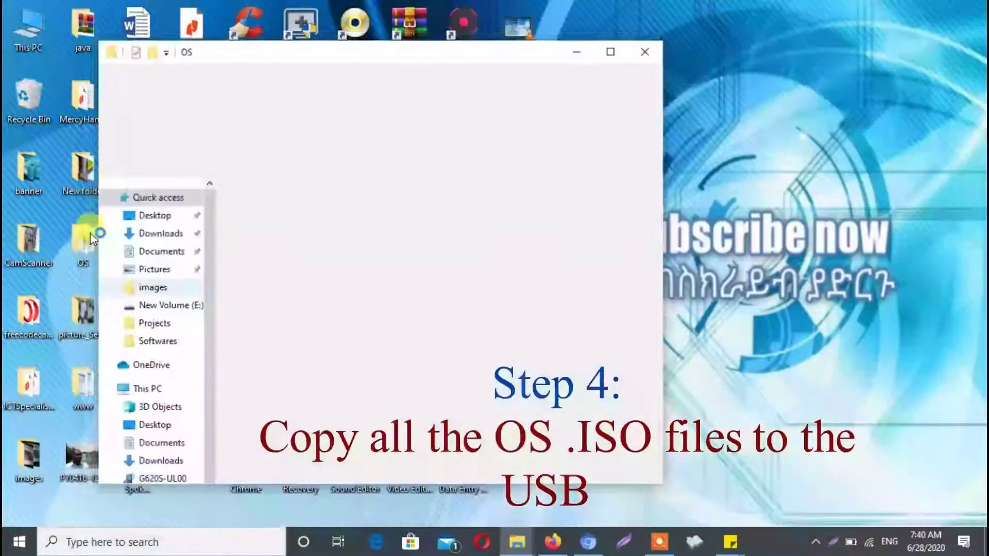
{"action": "key", "text": "ctrl+a"}
{"action": "left_click", "coordinate": [437, 299]}
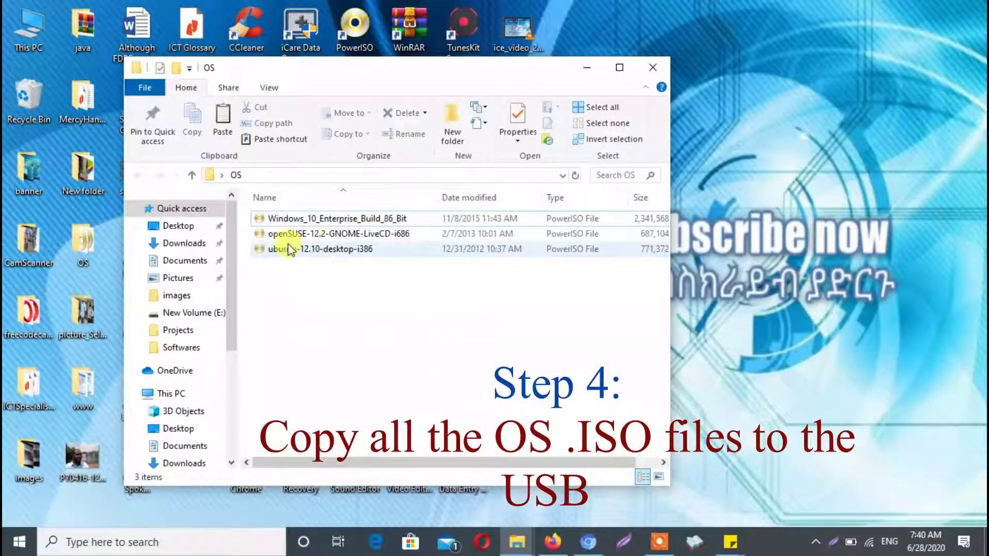
{"action": "left_click", "coordinate": [273, 219]}
{"action": "left_click", "coordinate": [285, 240]}
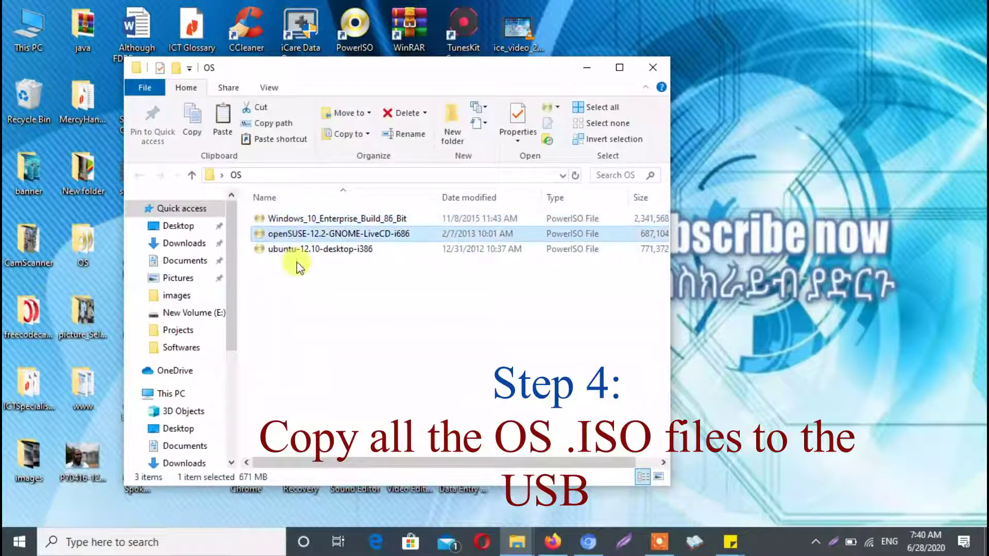
{"action": "left_click", "coordinate": [296, 251]}
{"action": "left_click_drag", "start_coordinate": [247, 222], "coordinate": [327, 257]}
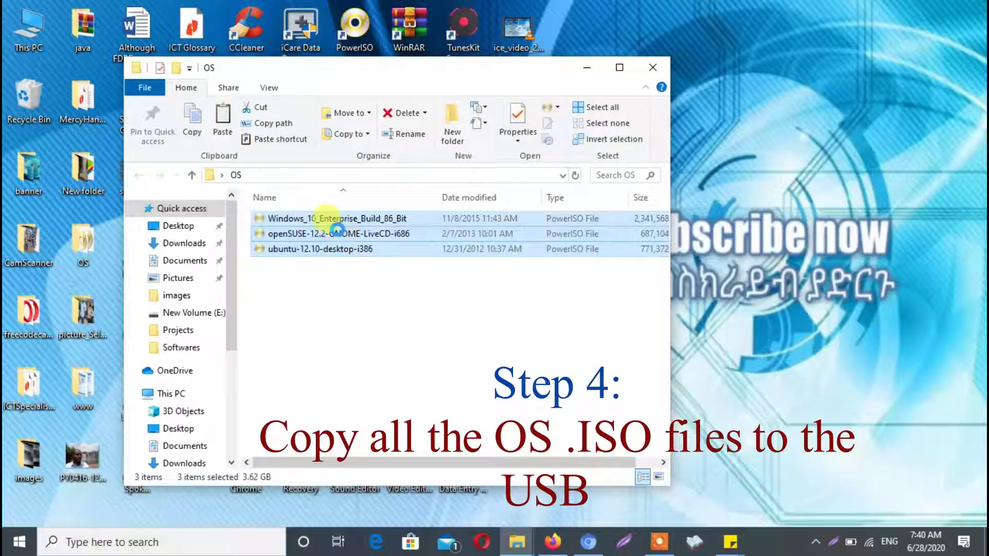
{"action": "right_click", "coordinate": [338, 230]}
{"action": "mouse_move", "coordinate": [434, 408]}
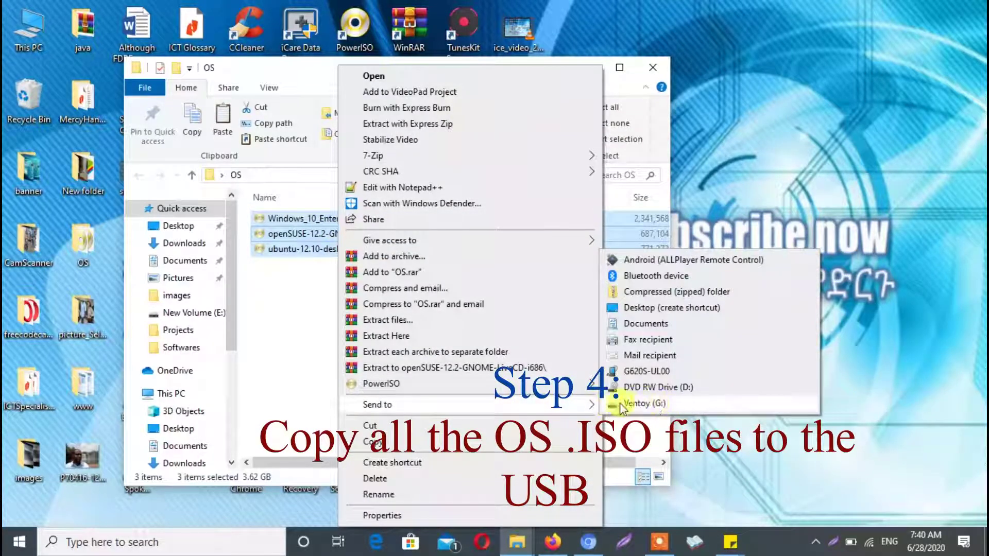
{"action": "left_click", "coordinate": [684, 404]}
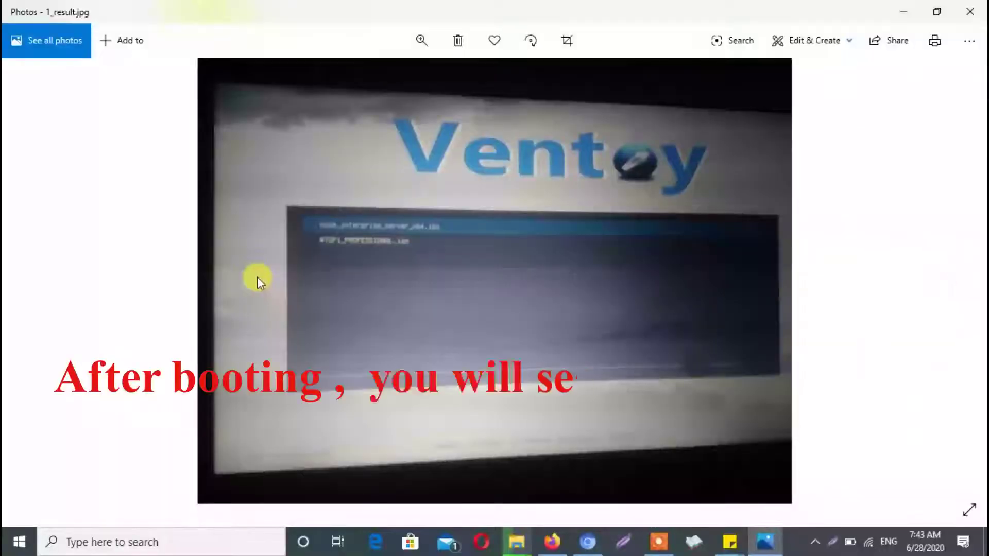
- Examine the list of bootable ISO files in the Ventoy boot menu photo 1_result.jpg, then close the photo
{"action": "scroll", "coordinate": [341, 303], "scroll_direction": "up", "scroll_amount": 3}
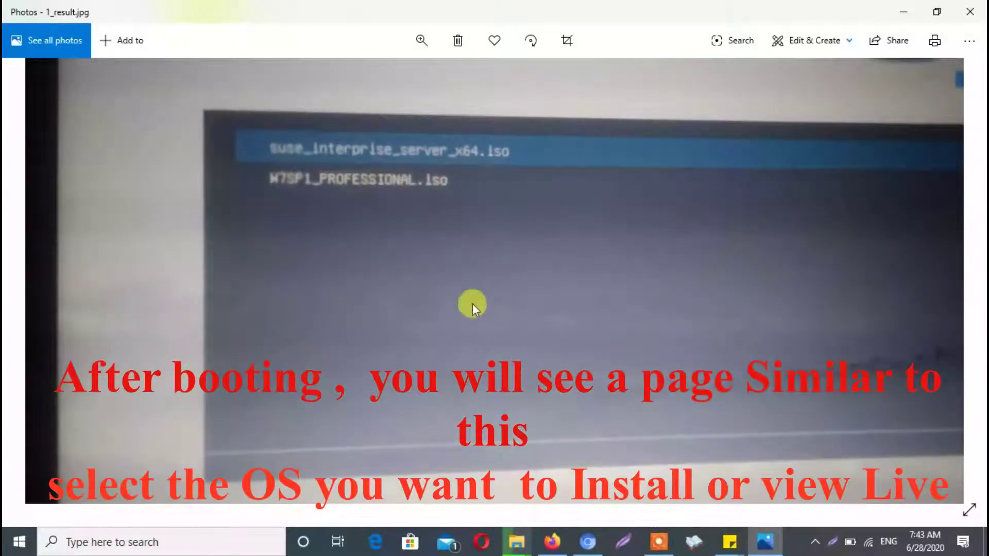
{"action": "left_click_drag", "start_coordinate": [472, 304], "coordinate": [310, 327]}
{"action": "left_click_drag", "start_coordinate": [499, 332], "coordinate": [503, 375]}
{"action": "scroll", "coordinate": [507, 377], "scroll_direction": "down", "scroll_amount": 3}
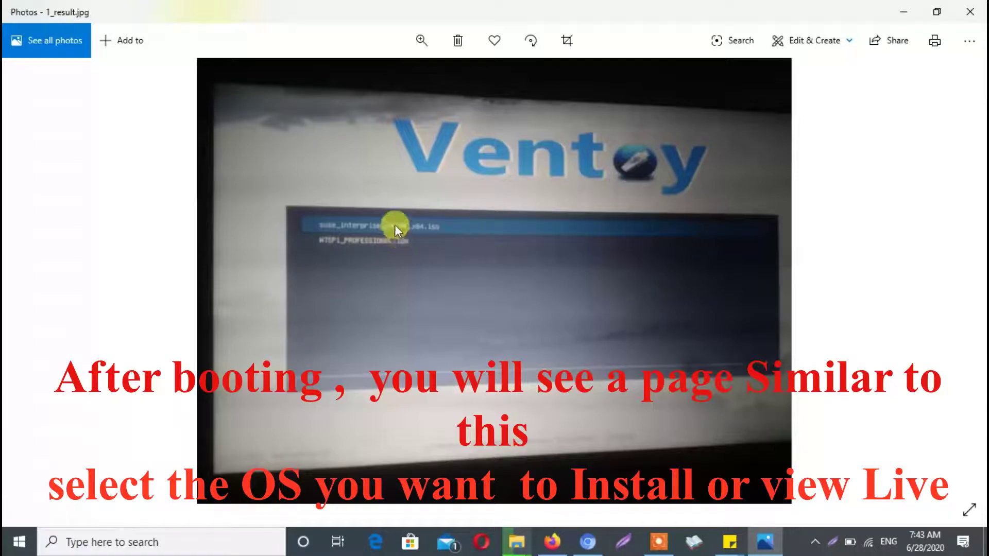
{"action": "left_click", "coordinate": [978, 19]}
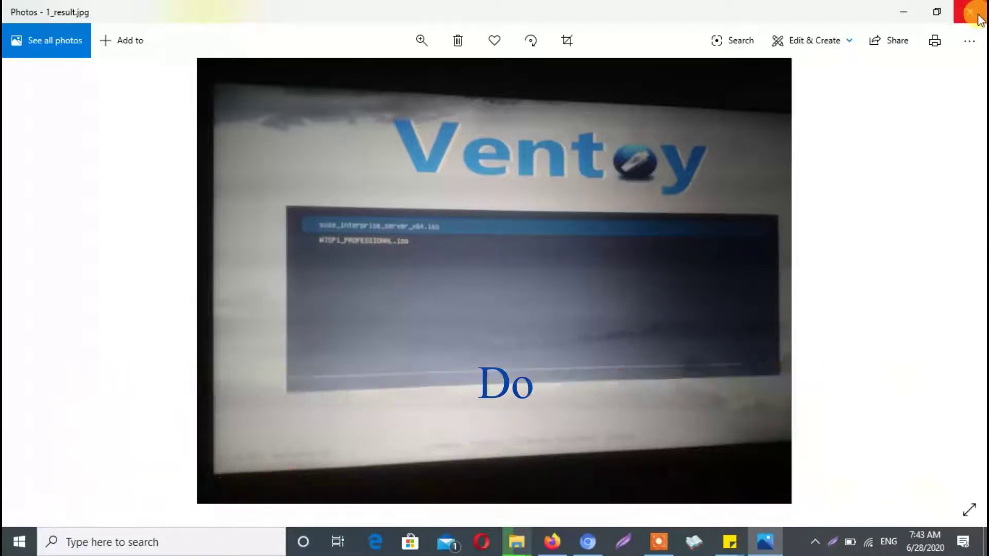